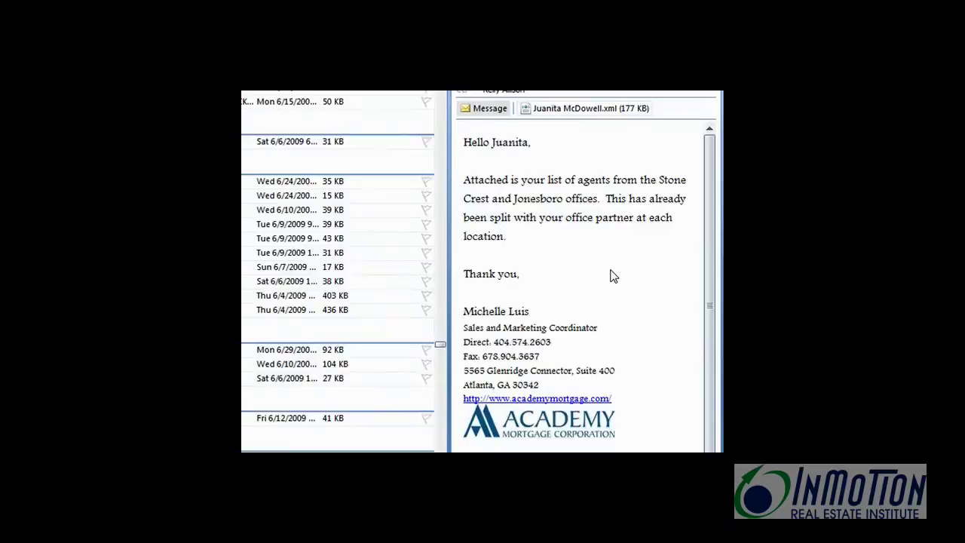
Switch to the agent list in Excel and rename the headers in A1 and B1 to First Name and Last Name
left_click(354, 445)
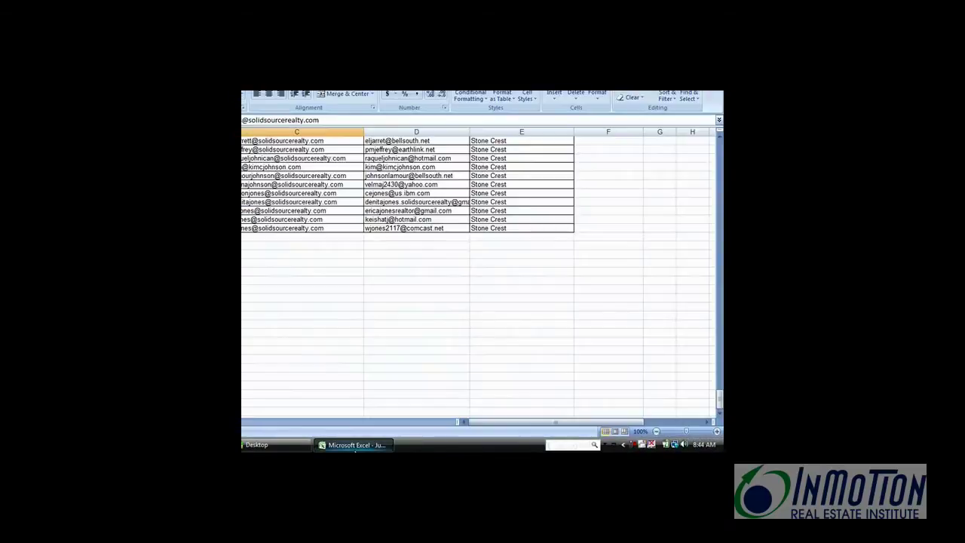
left_click_drag(720, 399, 720, 360)
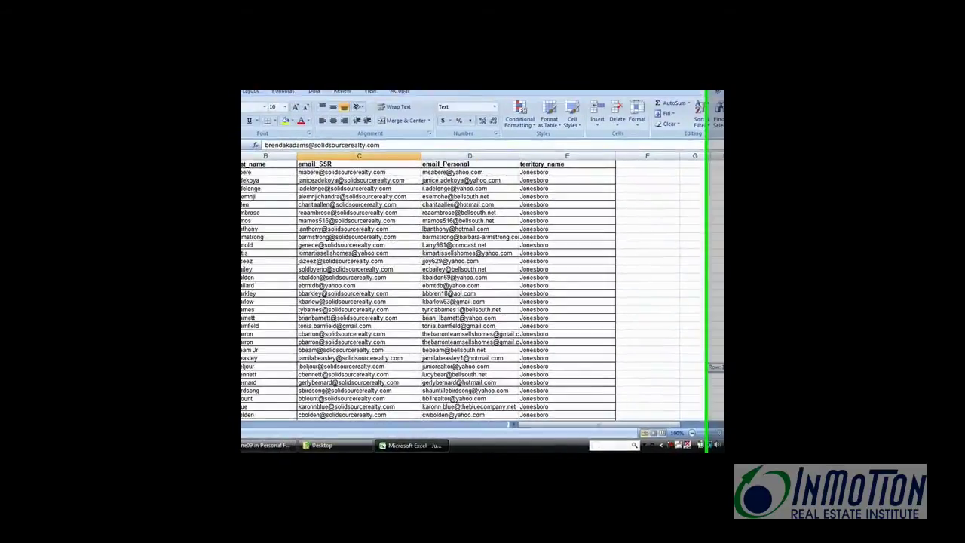
key("ctrl+Home")
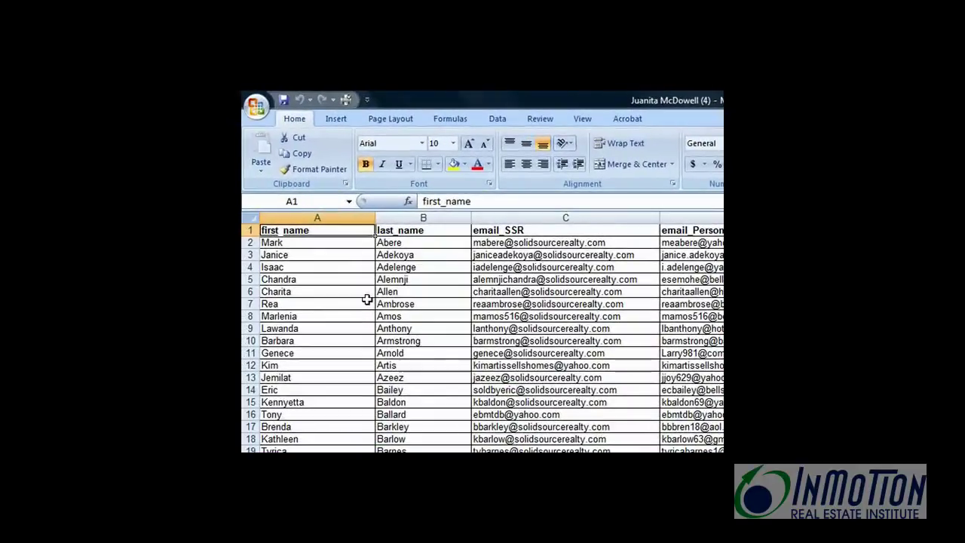
type("F")
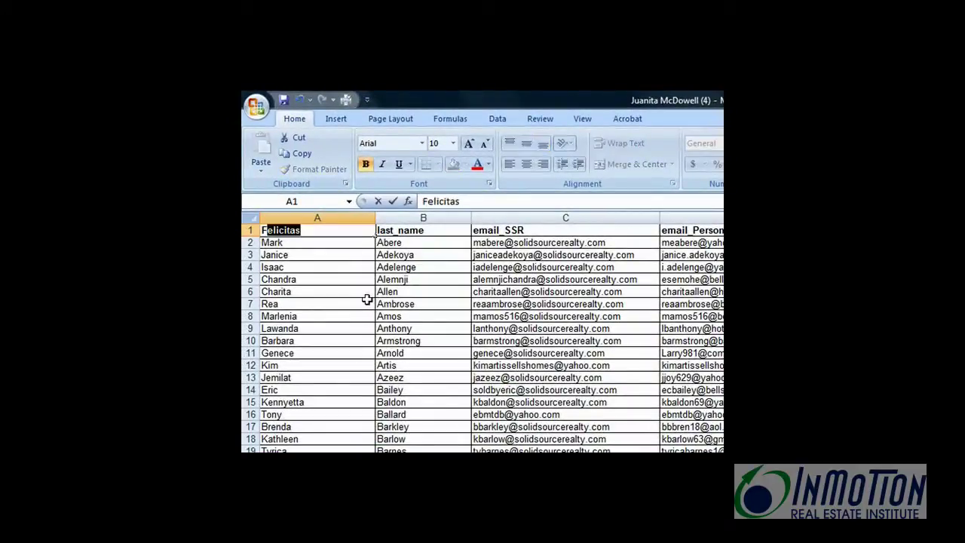
type("irst Name")
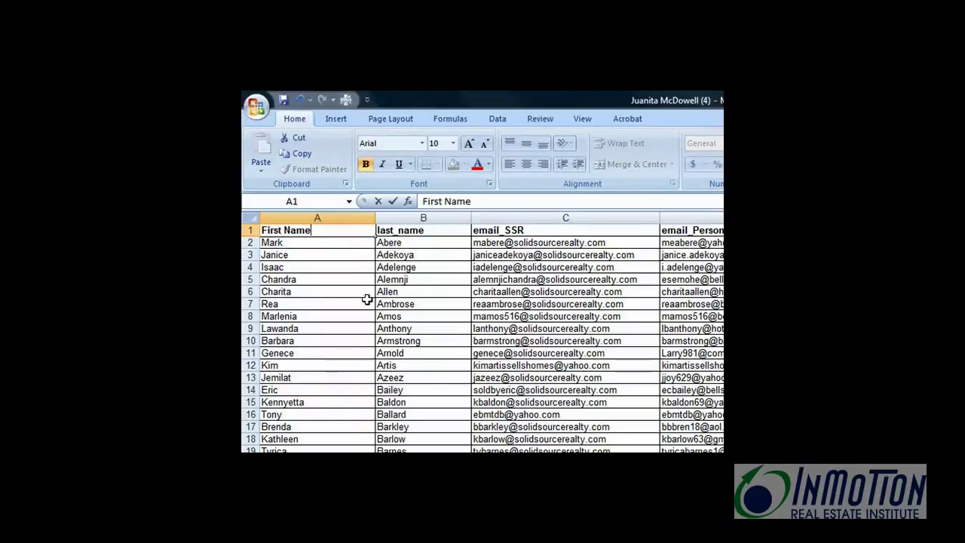
key("Tab")
type("Last Name")
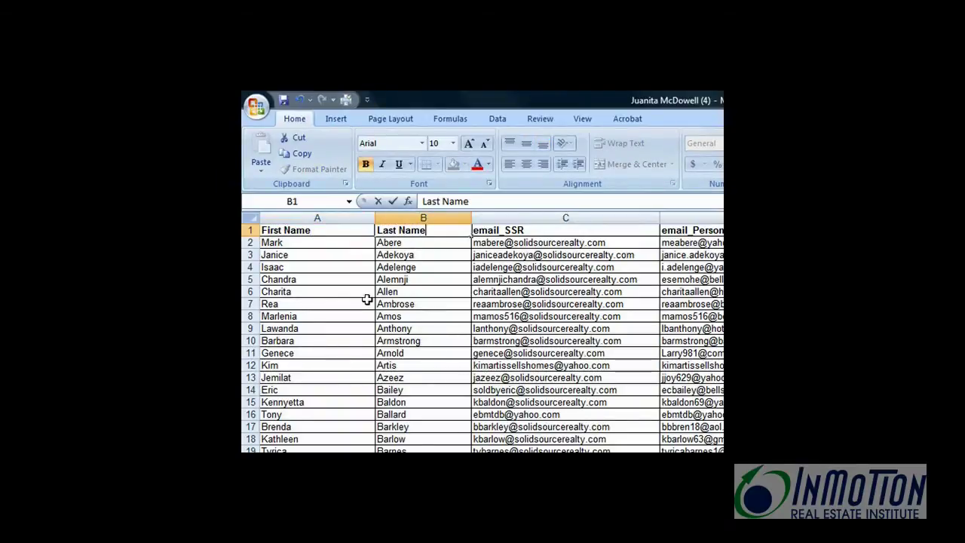
Rename the headers in C1, D1 and E1 to Email, Email Personal and Address
key("Tab")
type("Email")
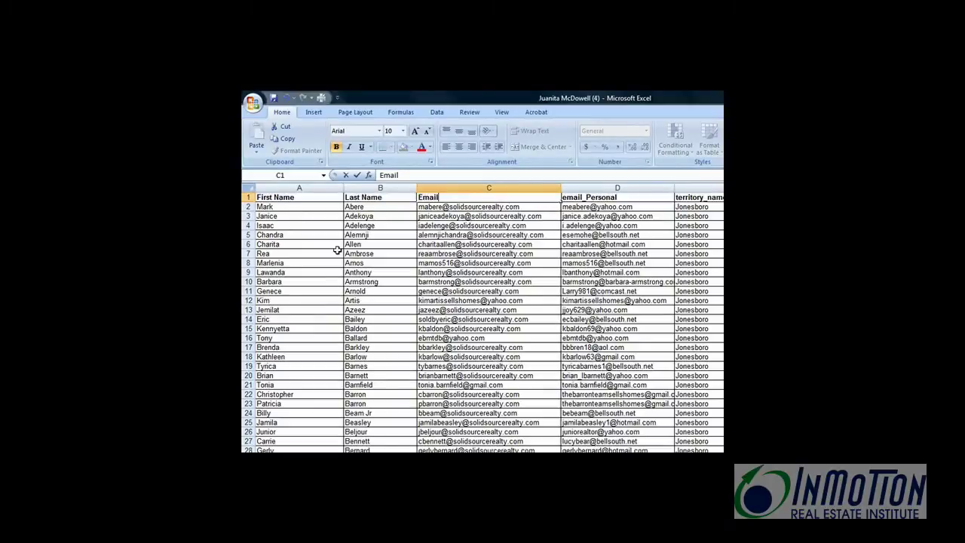
key("Tab")
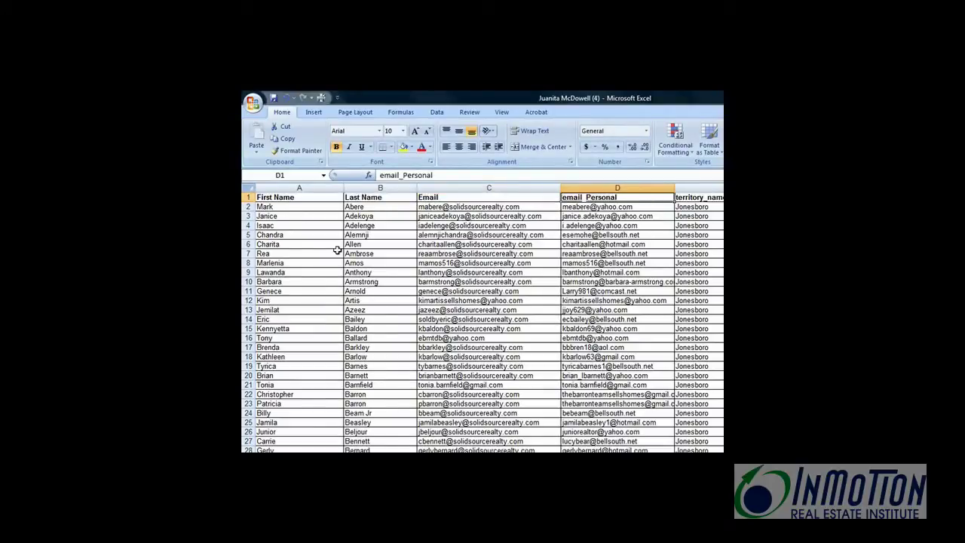
type("Email Per")
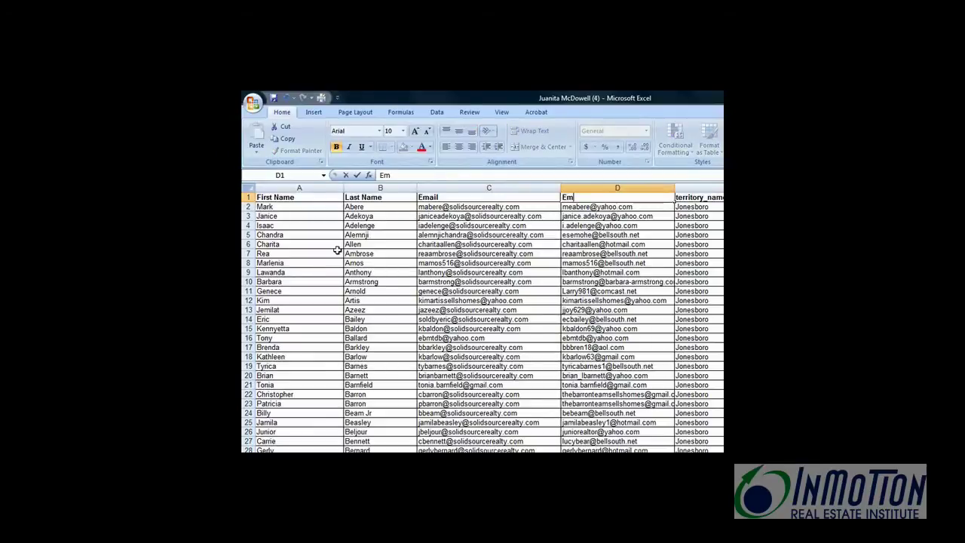
type("sonal")
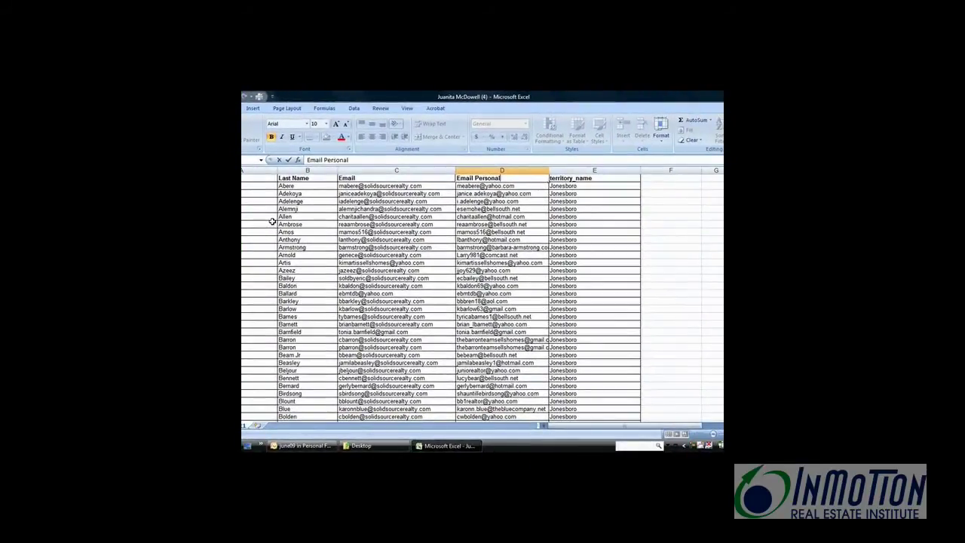
key("Tab")
type("Address")
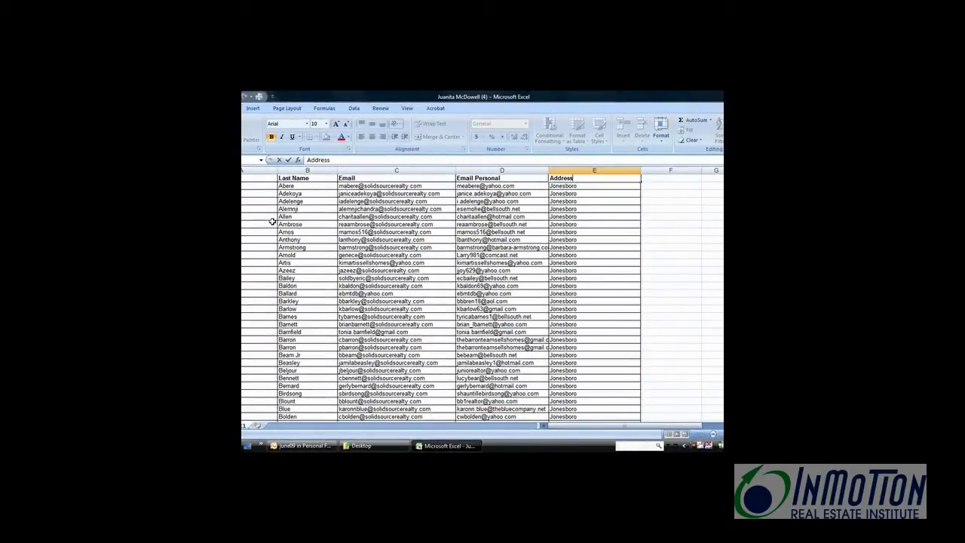
left_click(252, 193)
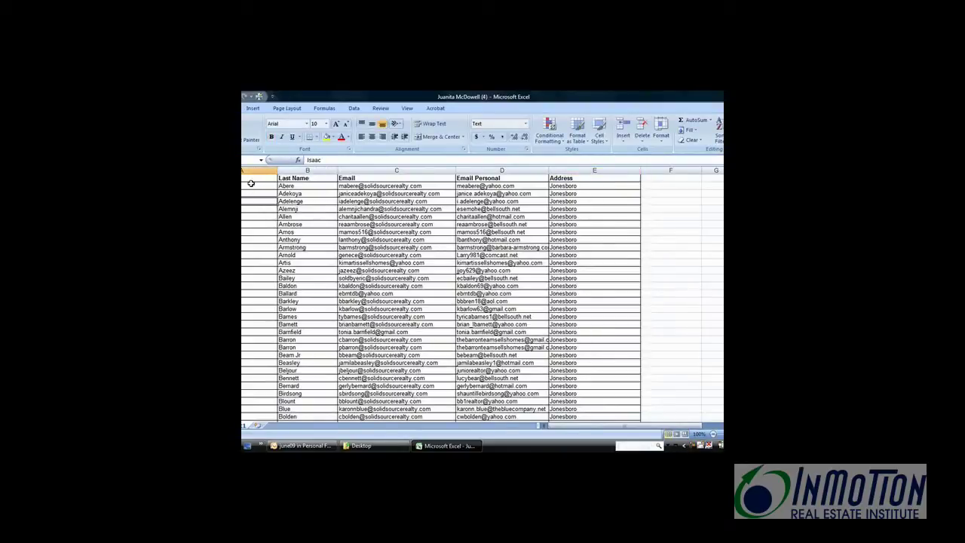
Select the whole contact list from the First Name header to the last row of column E and name the range ssrcontacts
left_click(252, 178)
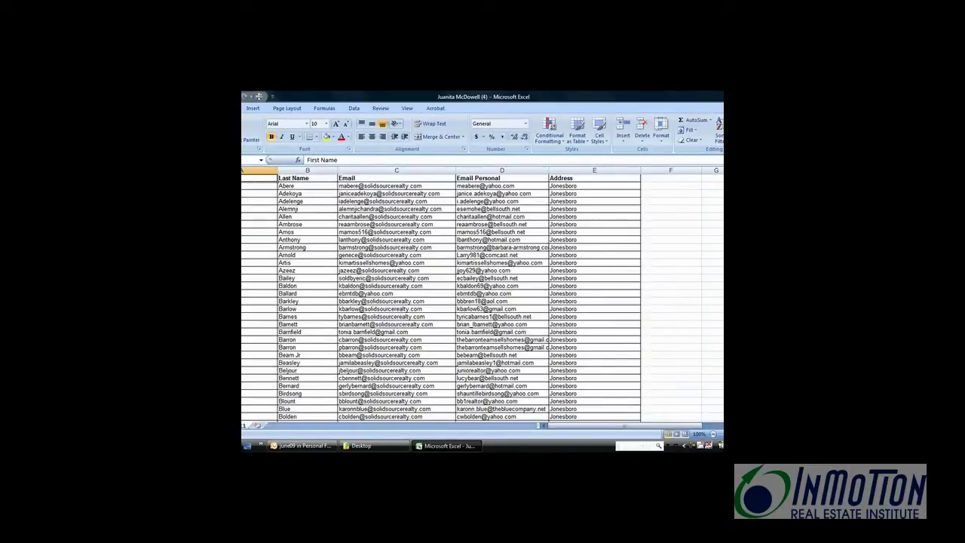
scroll(441, 298, "down", 20)
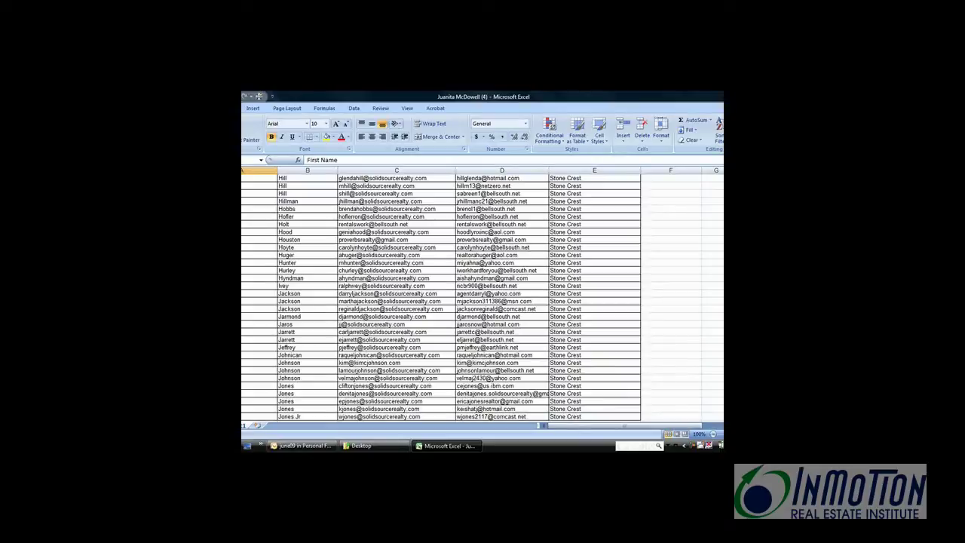
left_click(593, 417, "shift")
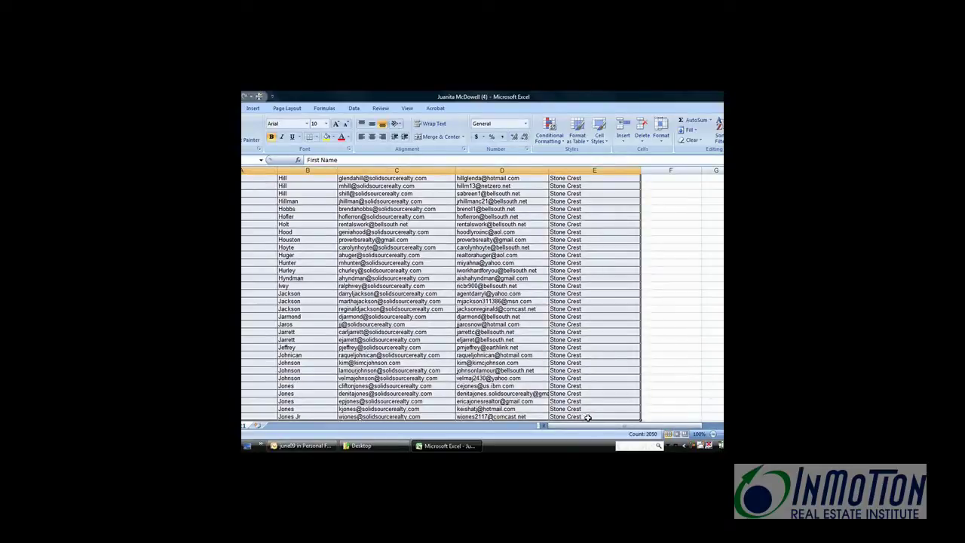
scroll(441, 298, "up", 20)
scroll(441, 298, "up", 10)
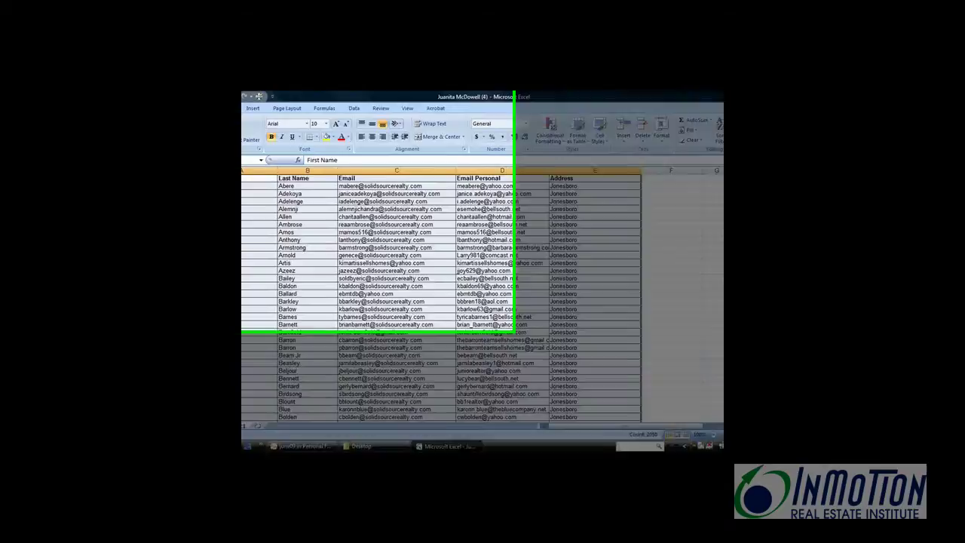
left_click(225, 160)
type("ssrcontacts")
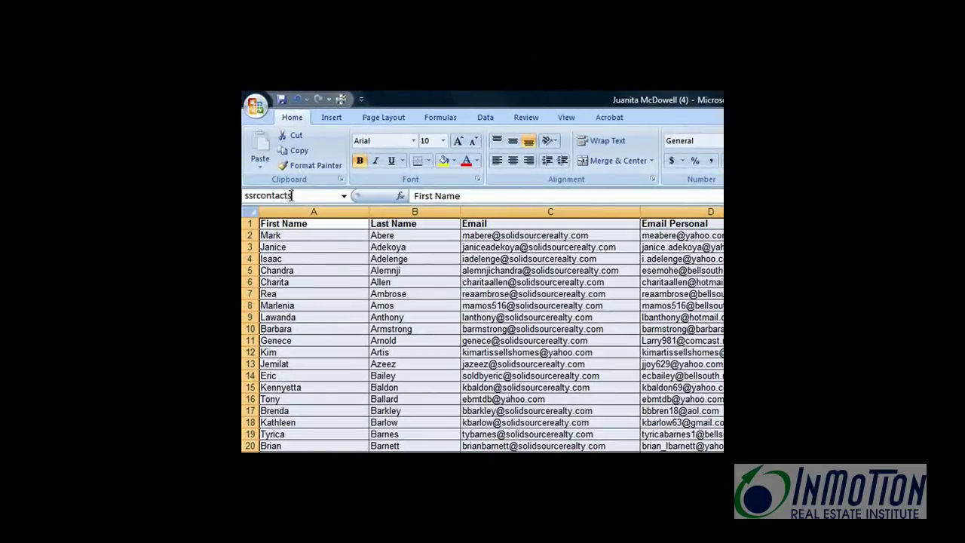
key("Return")
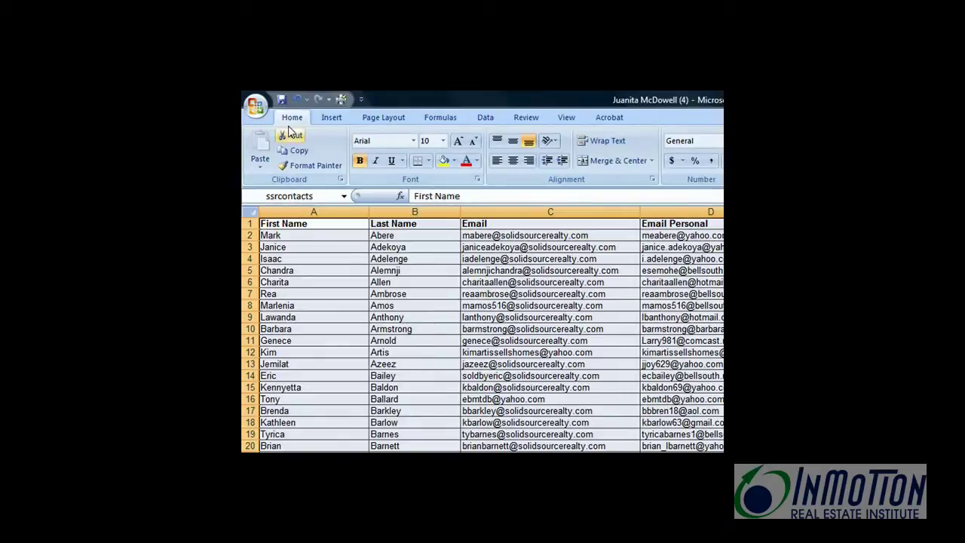
Save the workbook to the Desktop as ssr_2009 in Excel 97-2003 Workbook format and close Excel
left_click(255, 105)
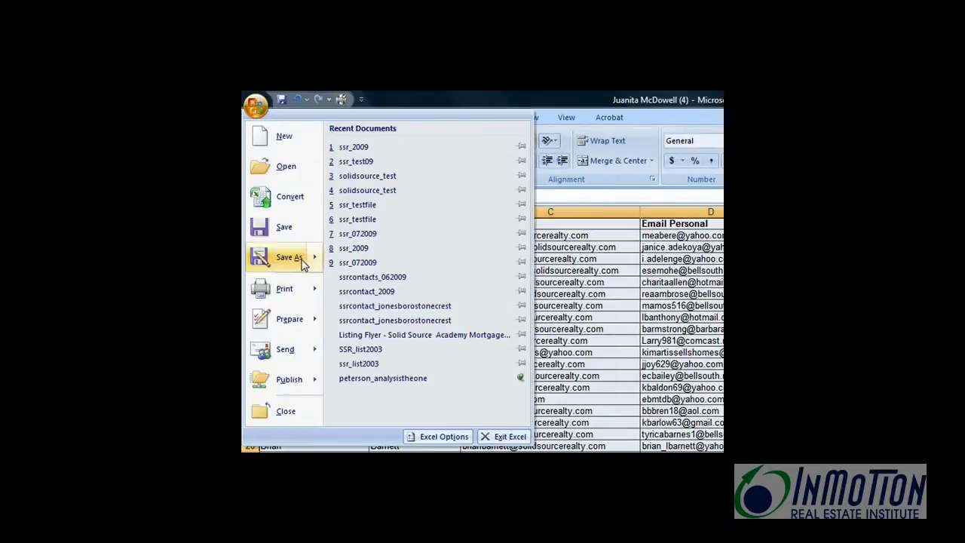
mouse_move(306, 260)
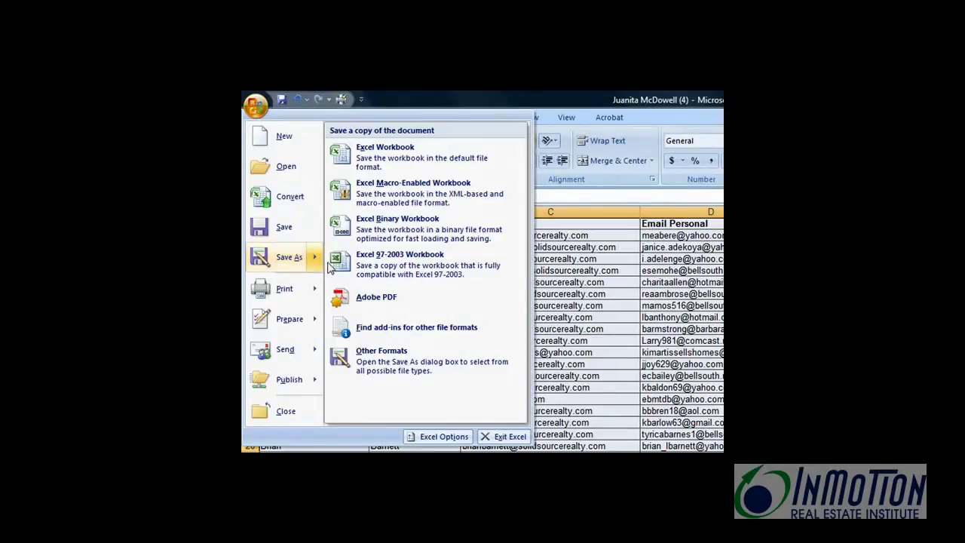
left_click(375, 272)
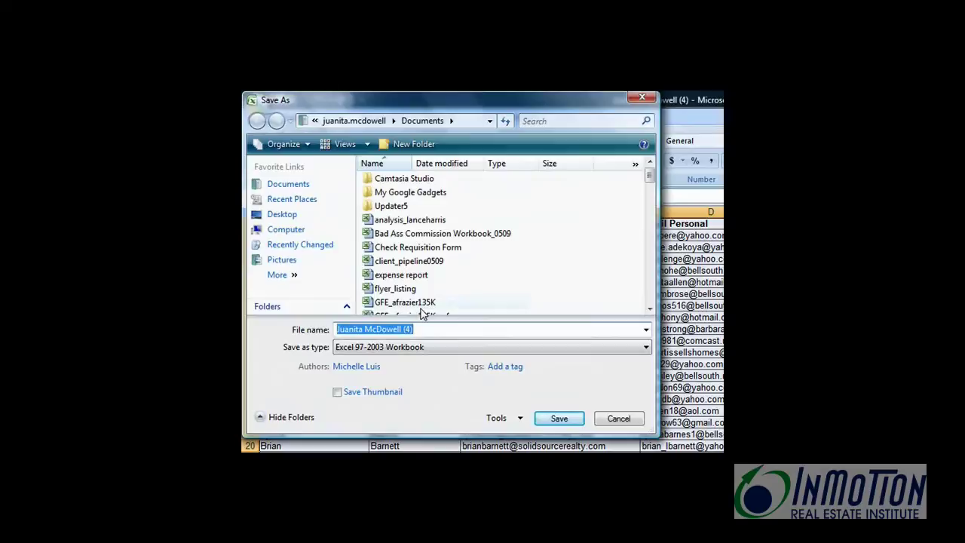
type("ssr_")
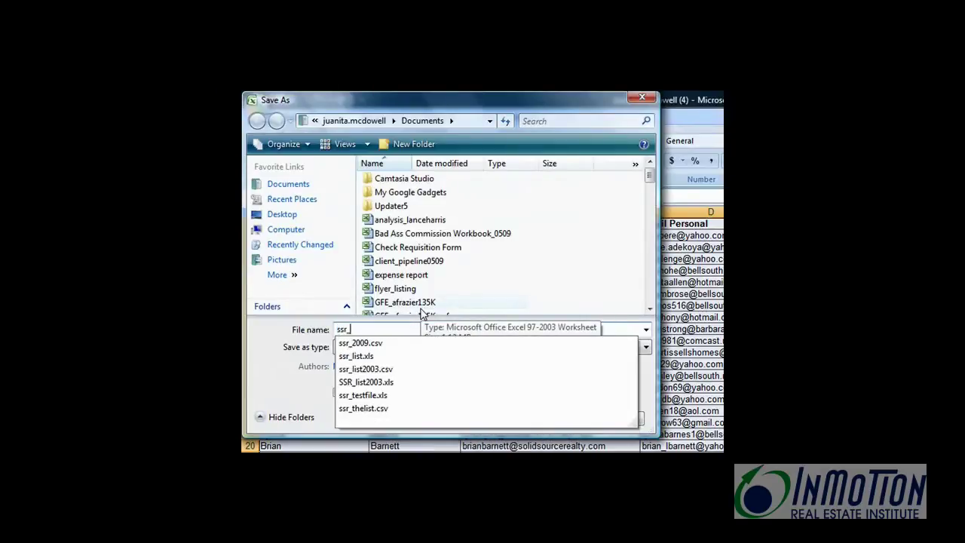
type("2009")
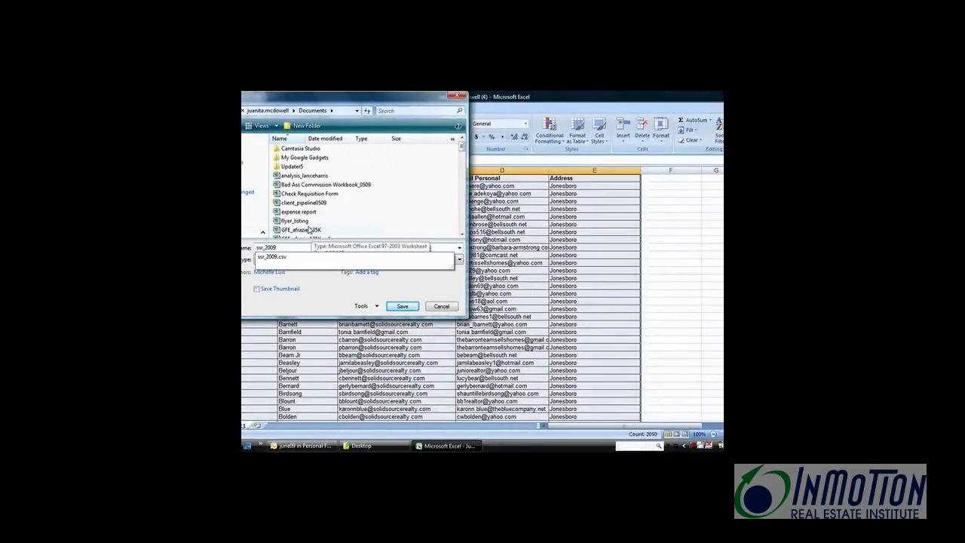
left_click(253, 172)
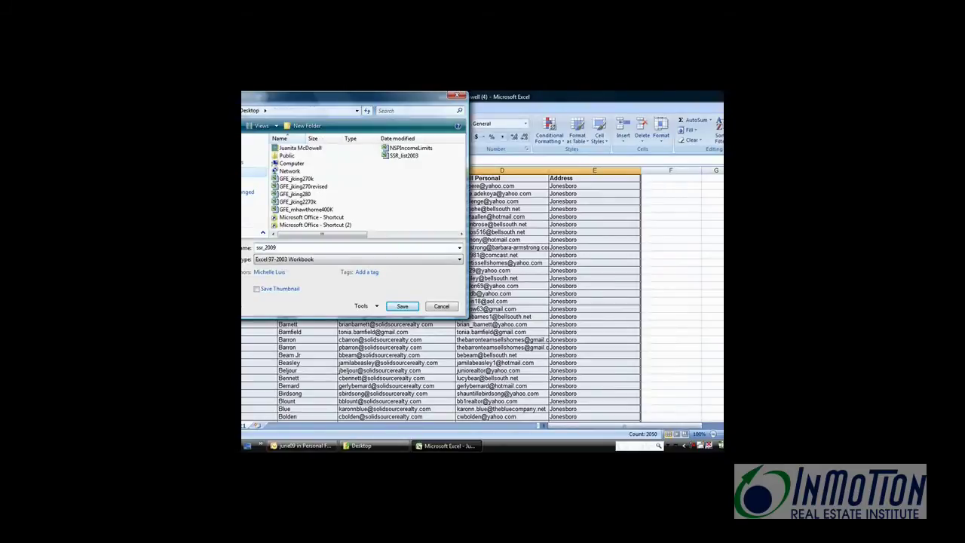
left_click(403, 305)
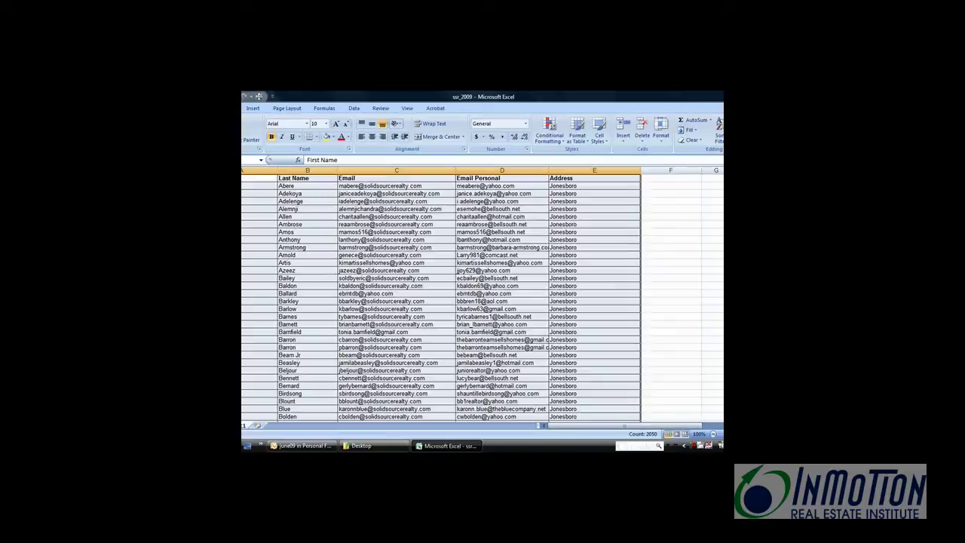
key("alt+F4")
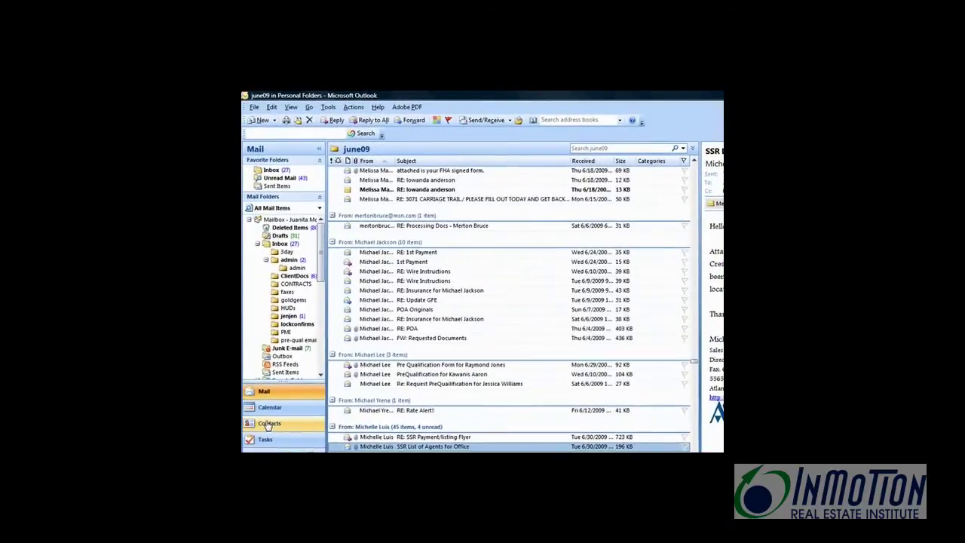
Create a new contact items folder named ssr_test under Contacts in Outlook
left_click(270, 423)
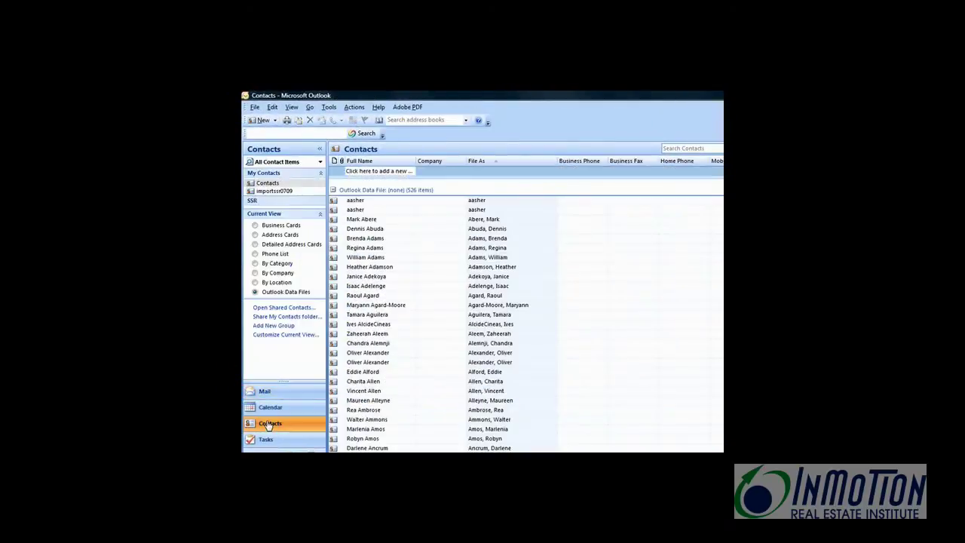
right_click(280, 184)
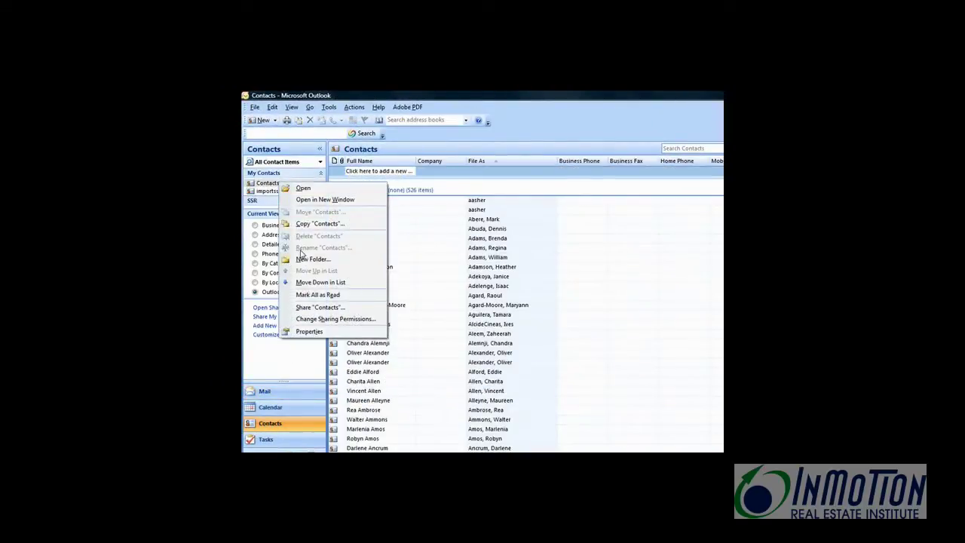
left_click(303, 259)
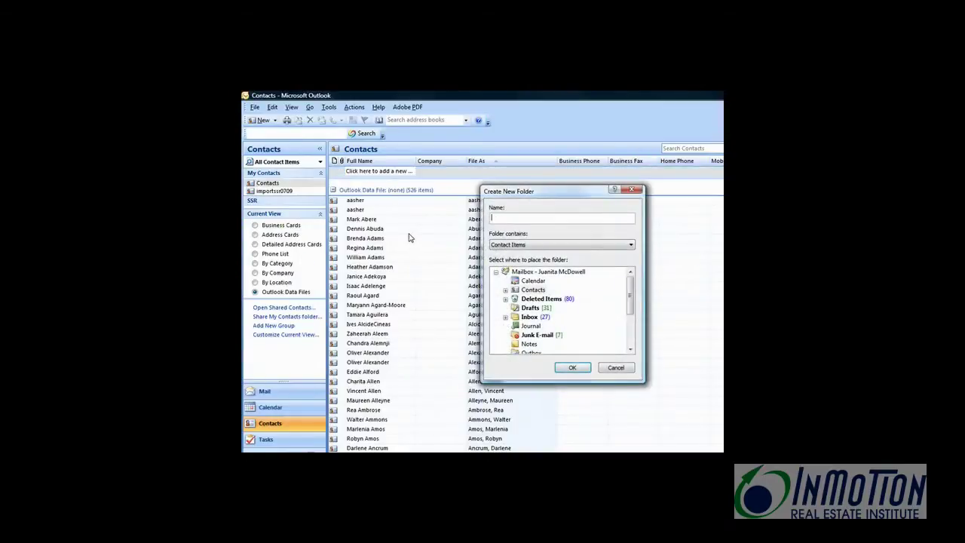
type("ssr_test")
left_click(581, 369)
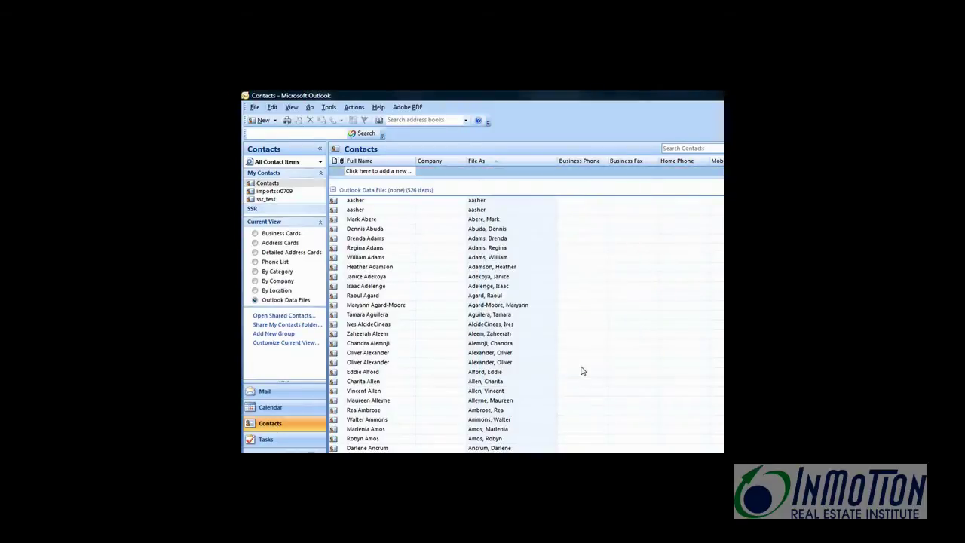
Open the ssr_test contacts folder and start an import from another program or file, using the Microsoft Excel 97-2003 file type
left_click(266, 200)
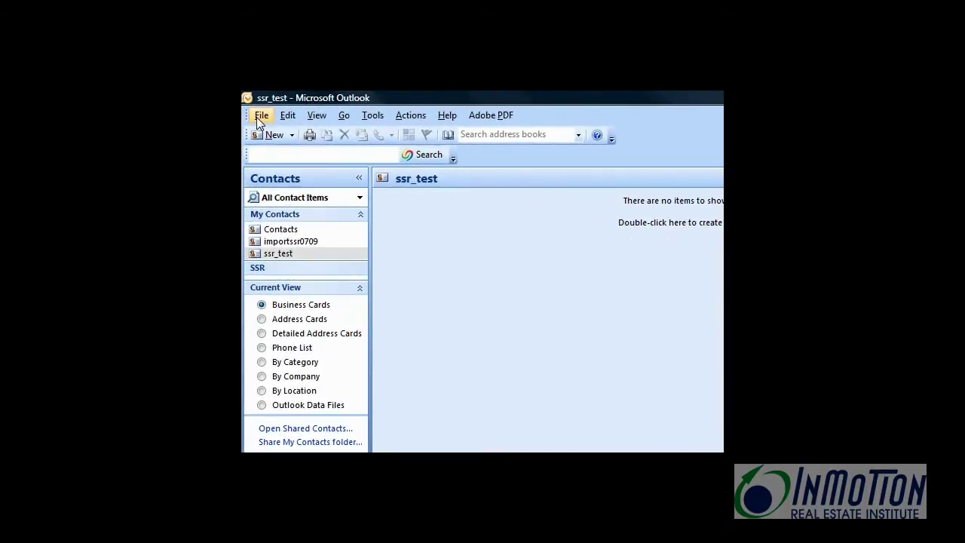
left_click(257, 117)
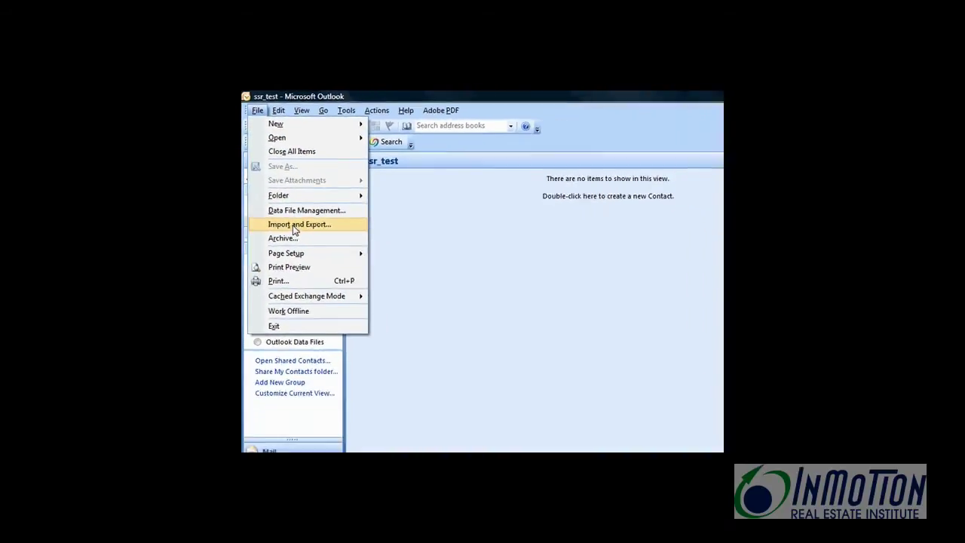
left_click(294, 226)
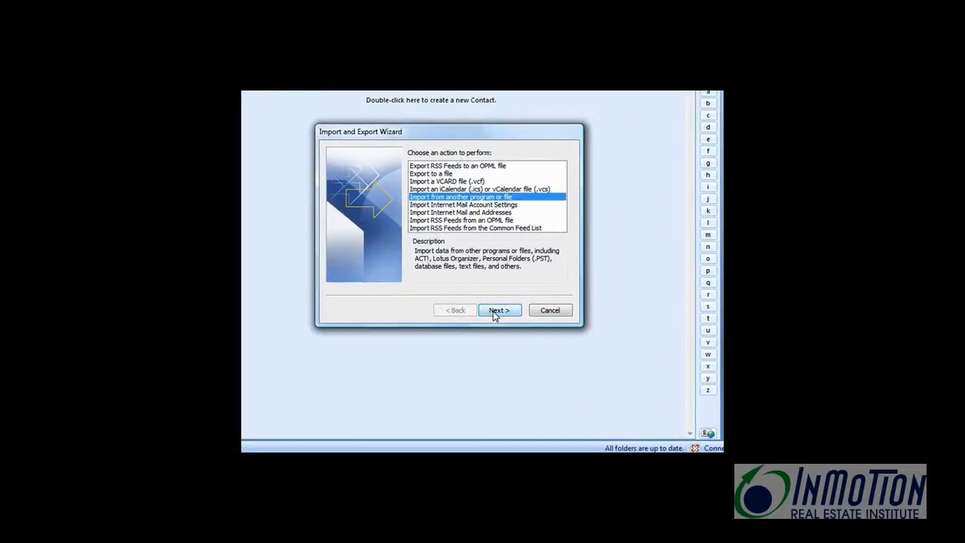
left_click(497, 311)
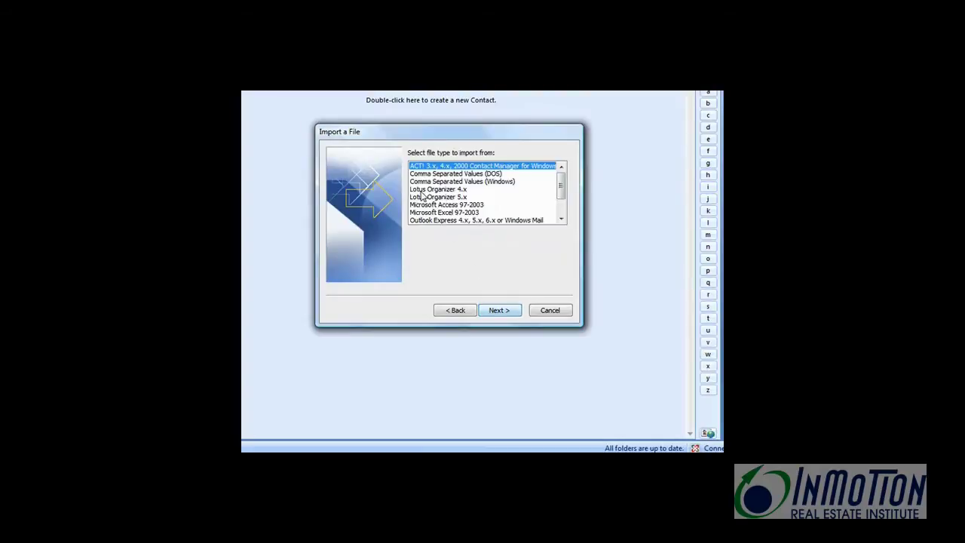
left_click(426, 213)
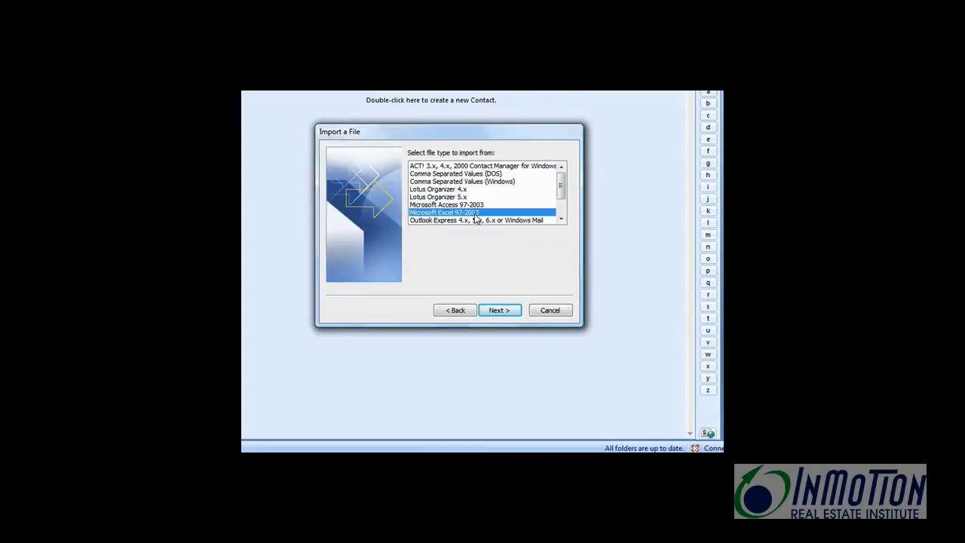
left_click(500, 312)
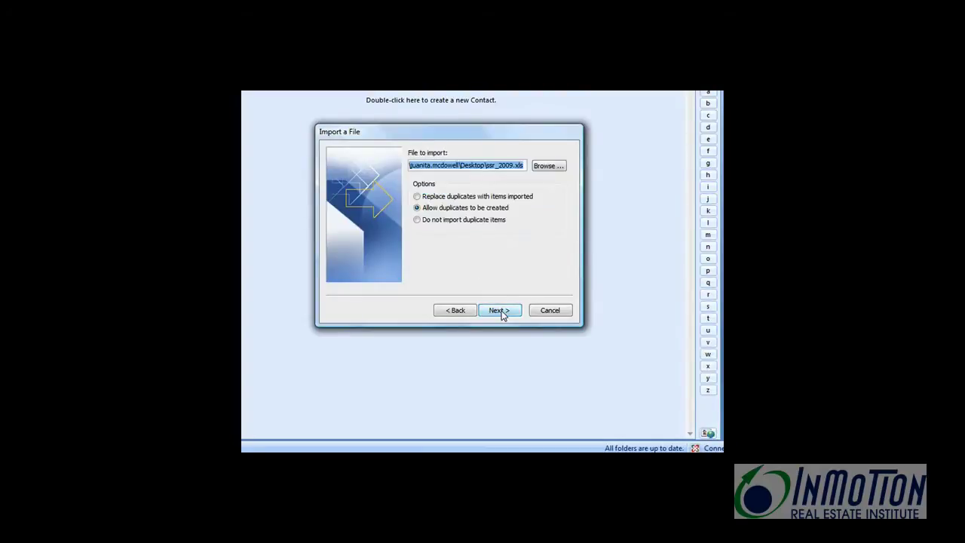
Set the import to use ssr_2009 from the Desktop without importing duplicate items, with the ssr_test contacts folder as destination
left_click(540, 169)
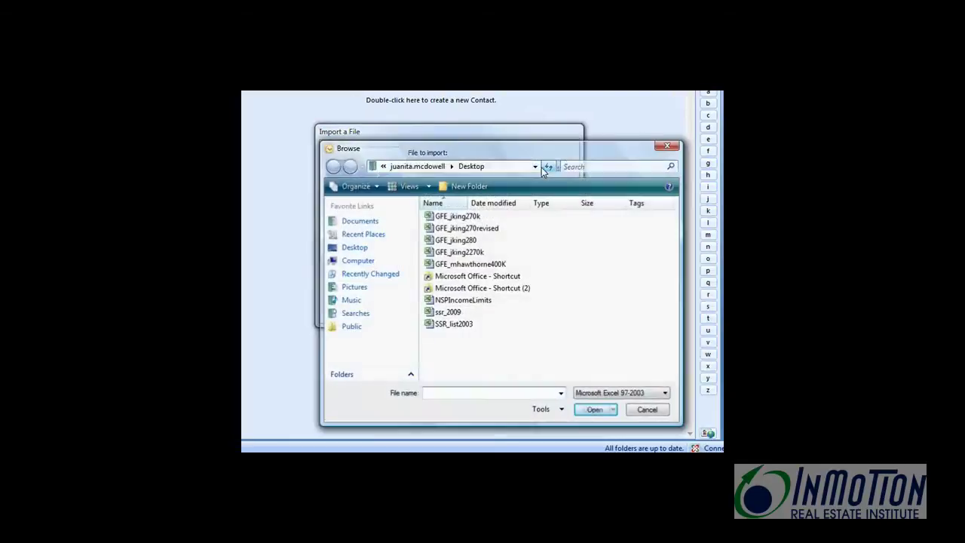
left_click(367, 248)
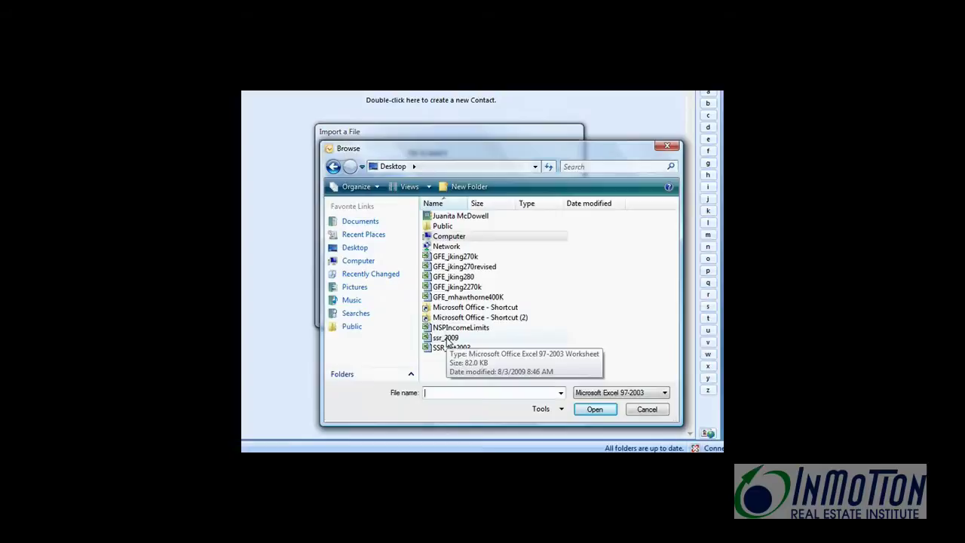
left_click(448, 340)
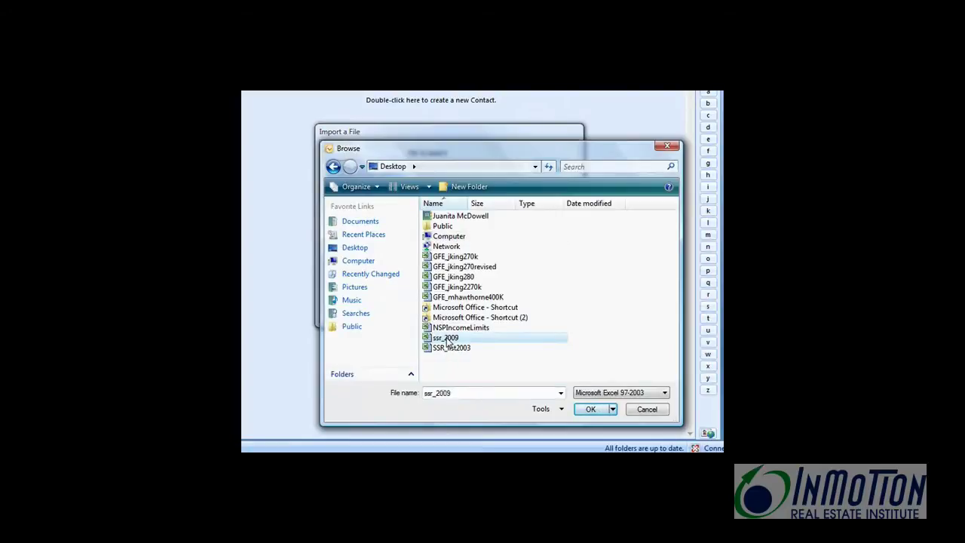
left_click(592, 411)
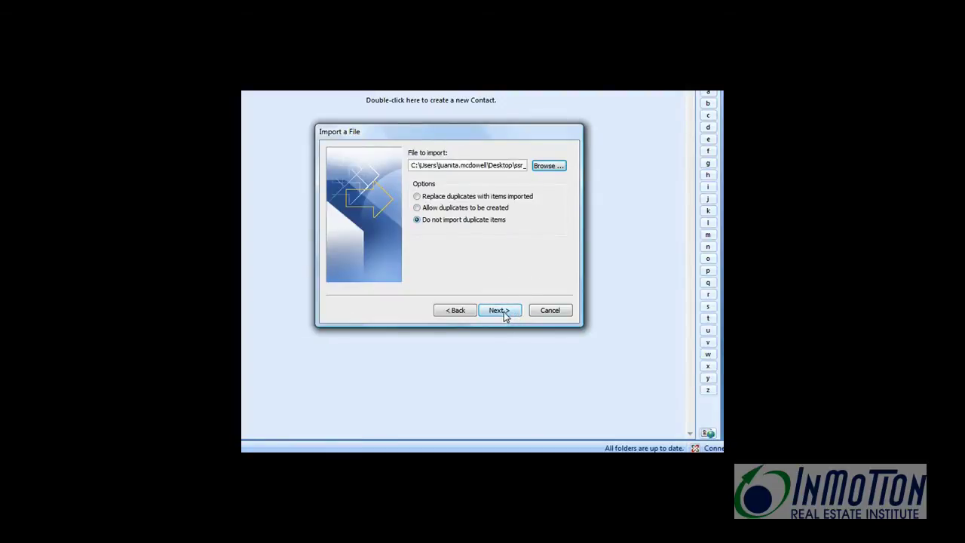
left_click(503, 311)
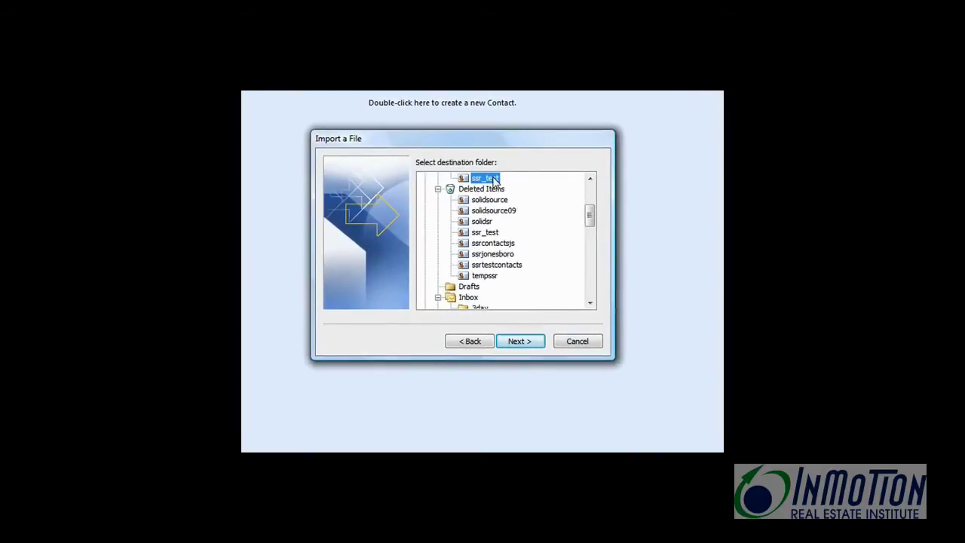
left_click(521, 341)
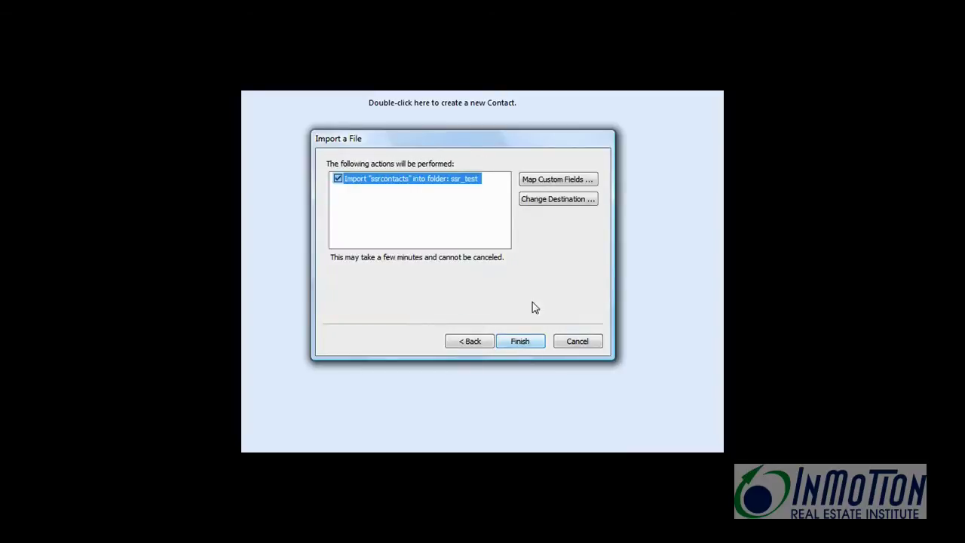
Clear the default field map and map First Name and Last Name to the matching subfields of Name
left_click(542, 181)
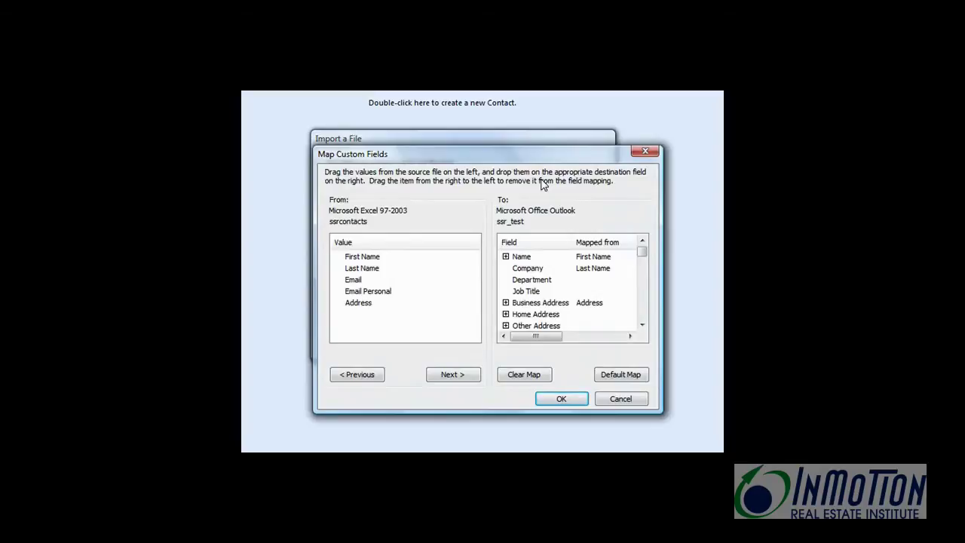
left_click(513, 376)
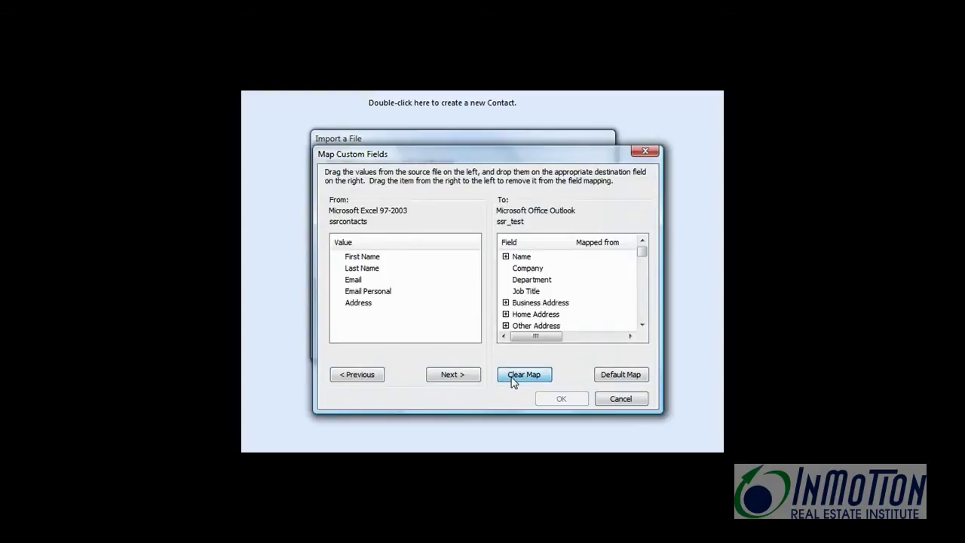
left_click(371, 259)
left_click(505, 257)
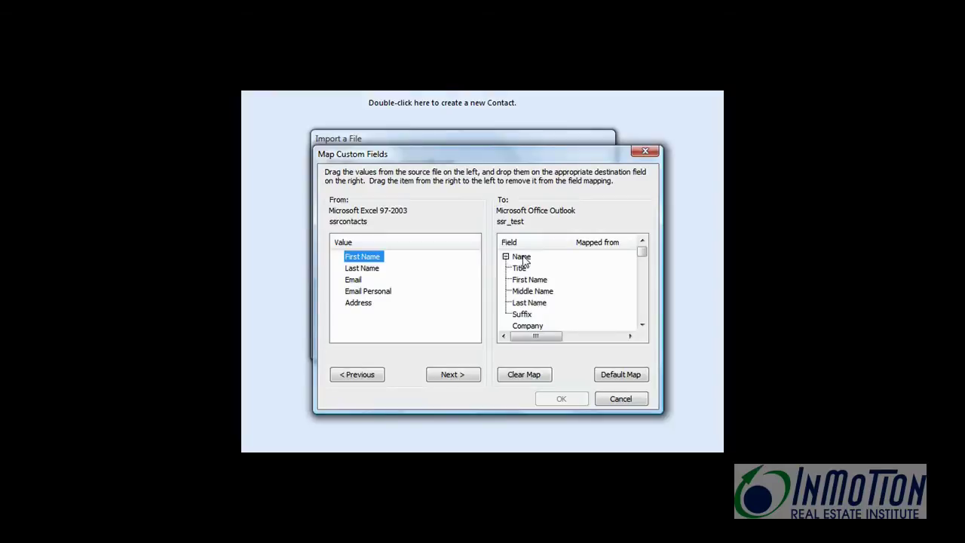
left_click_drag(360, 260, 520, 280)
left_click(379, 271)
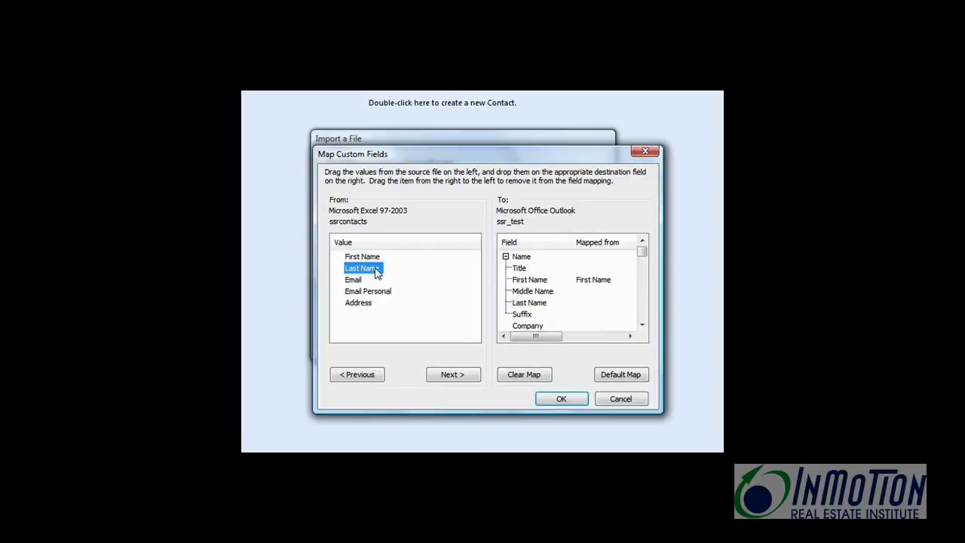
left_click_drag(364, 270, 534, 303)
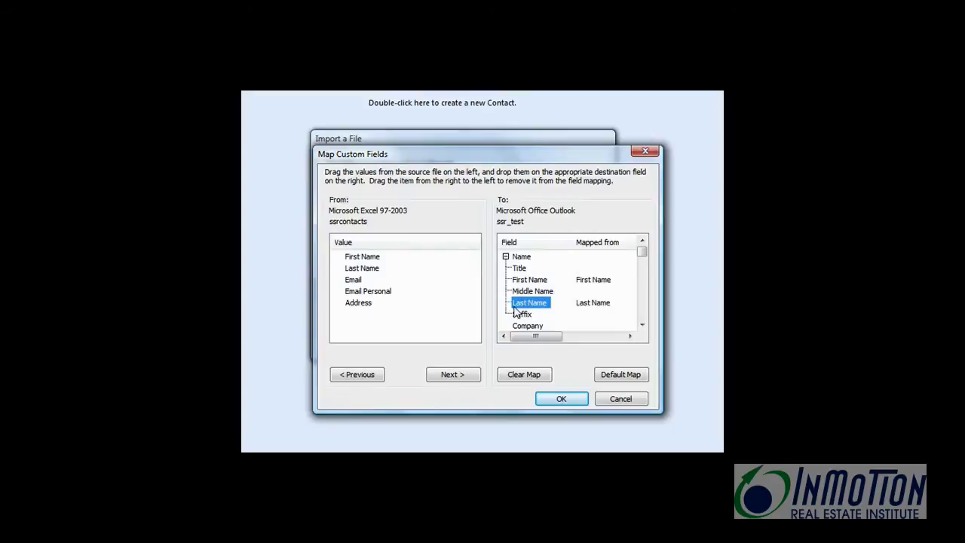
Map the Address value from the source file to the Business Address field
left_click(641, 325)
left_click(641, 325)
left_click(641, 325)
left_click(641, 325)
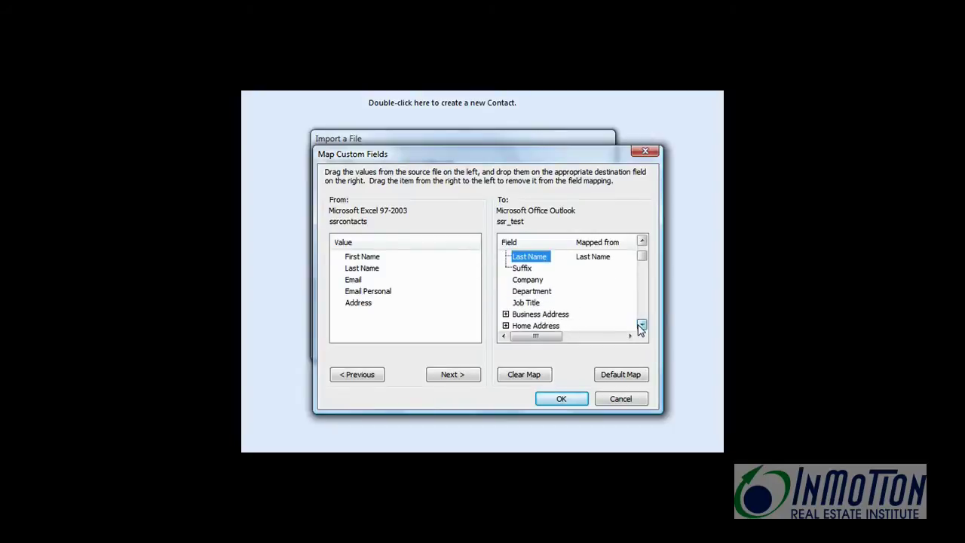
left_click(640, 325)
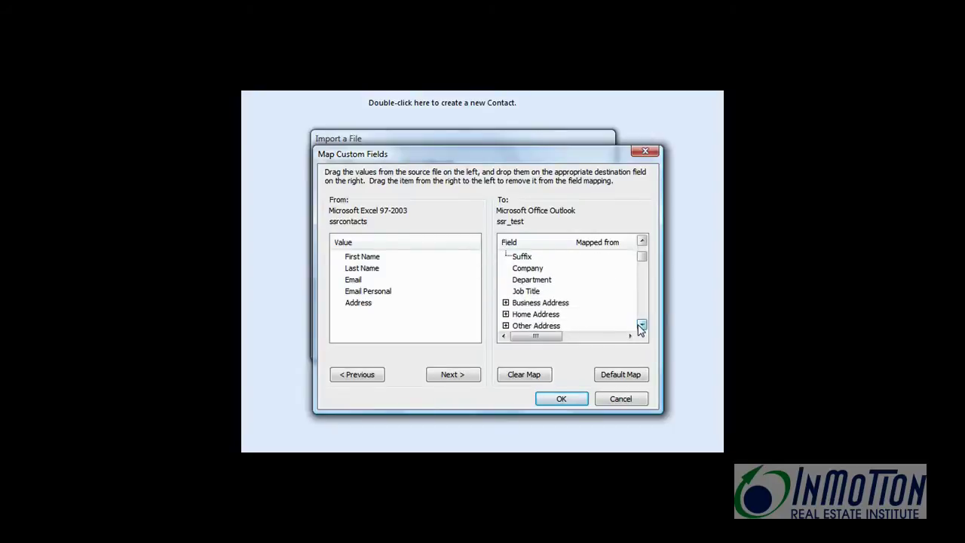
left_click(367, 303)
left_click_drag(350, 305, 523, 306)
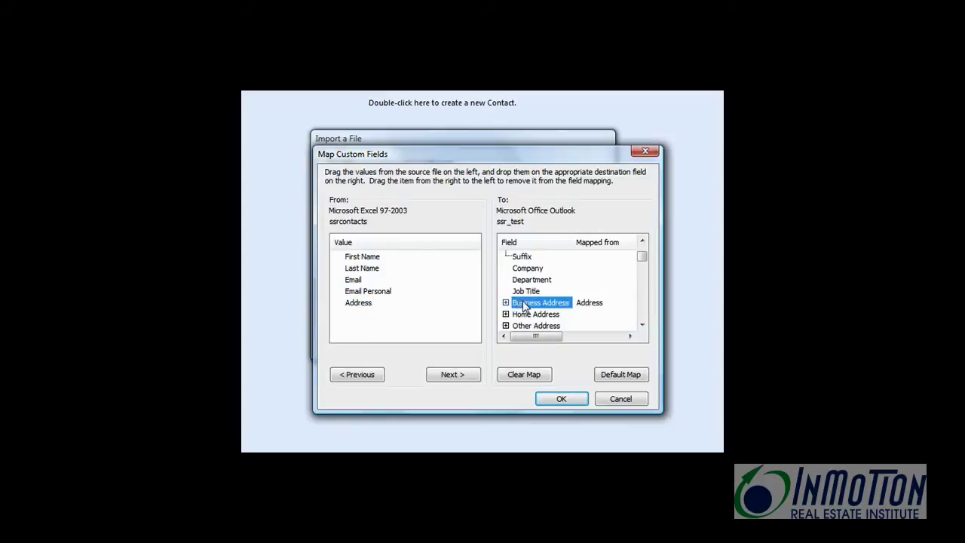
Map the Email value to the E-mail field and Email Personal to E-mail 2
left_click(642, 325)
left_click_drag(642, 325, 641, 325)
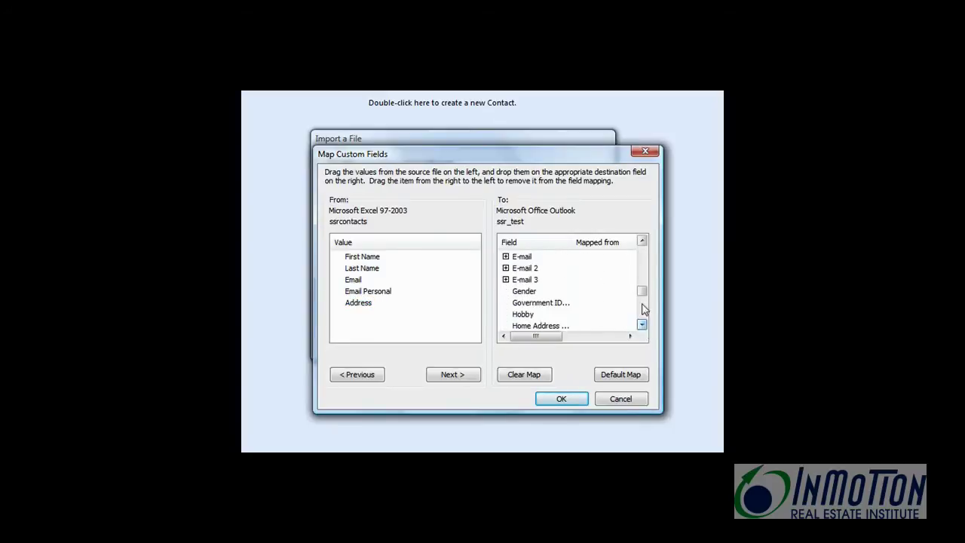
left_click(642, 240)
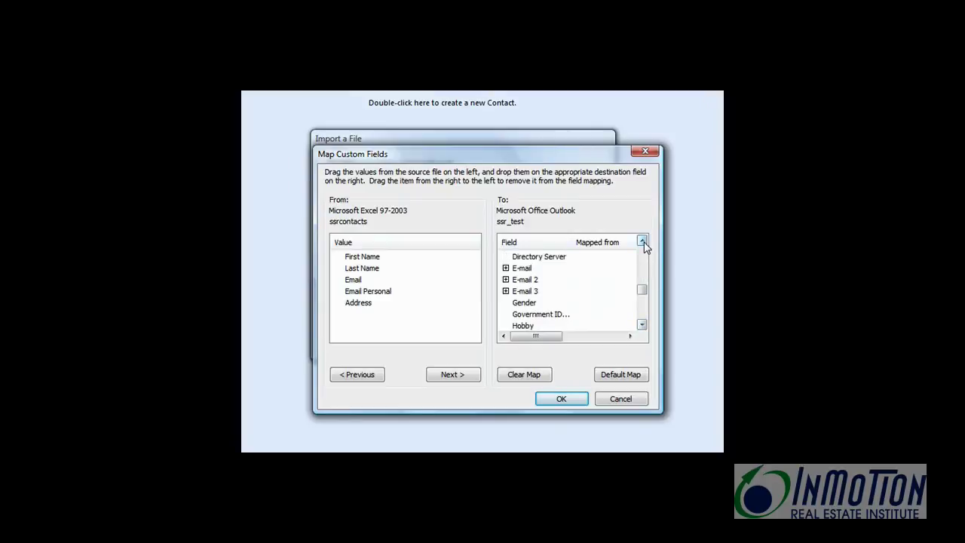
left_click(353, 281)
left_click_drag(352, 280, 521, 274)
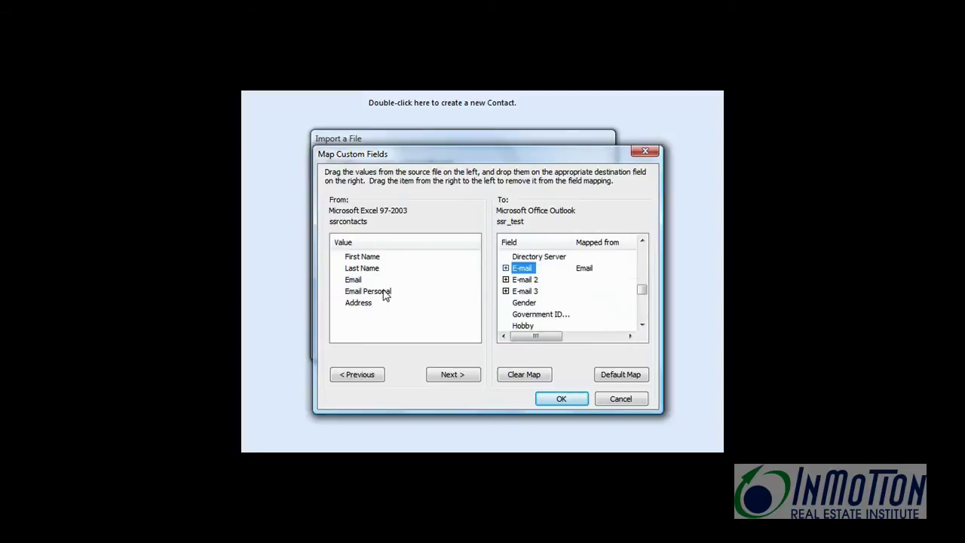
left_click(354, 292)
left_click_drag(359, 296, 525, 281)
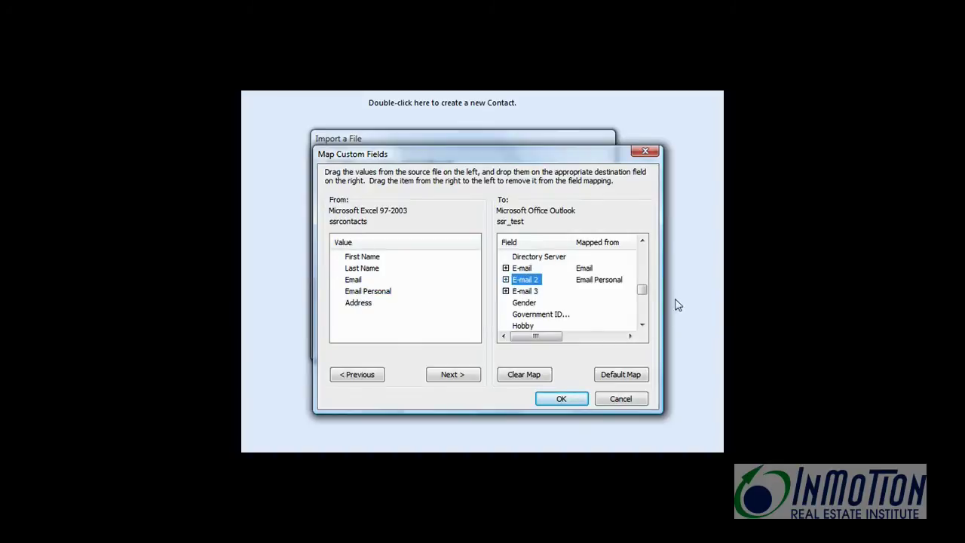
Review and accept the custom field mapping, and run the import of ssrcontacts into the ssr_test folder
left_click_drag(641, 291, 644, 252)
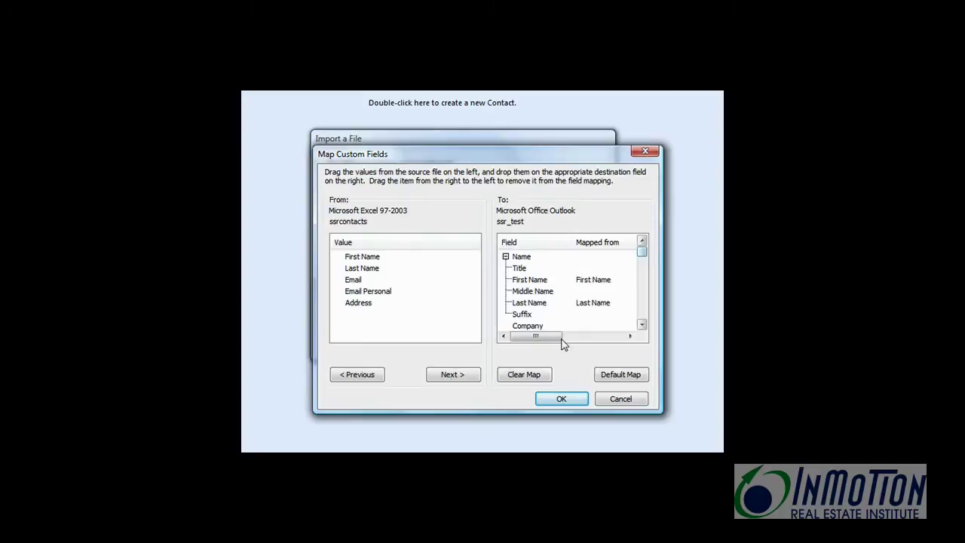
left_click(556, 401)
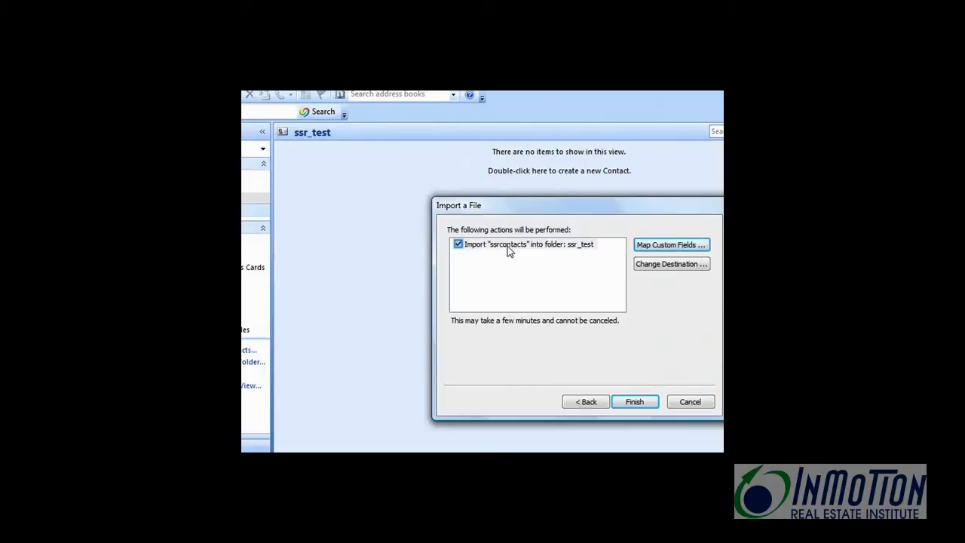
left_click(636, 402)
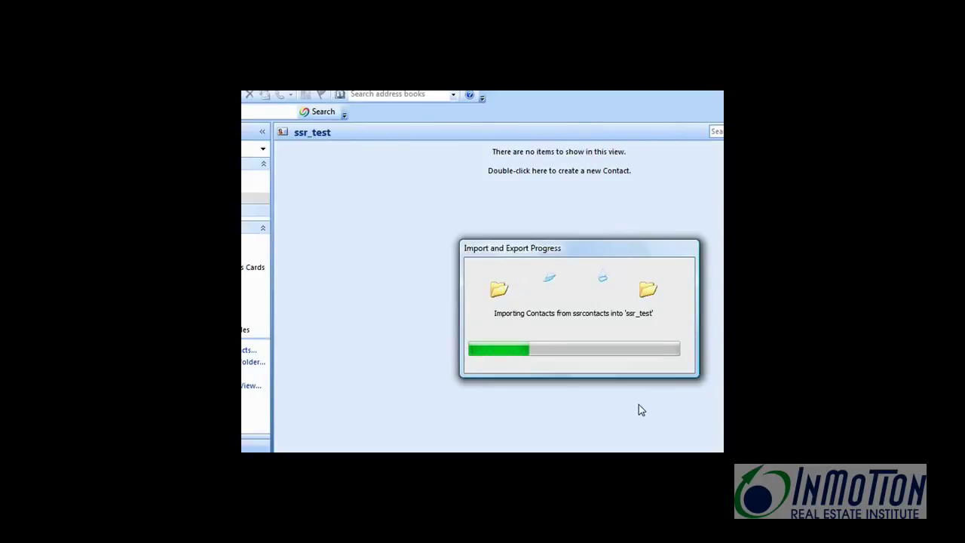